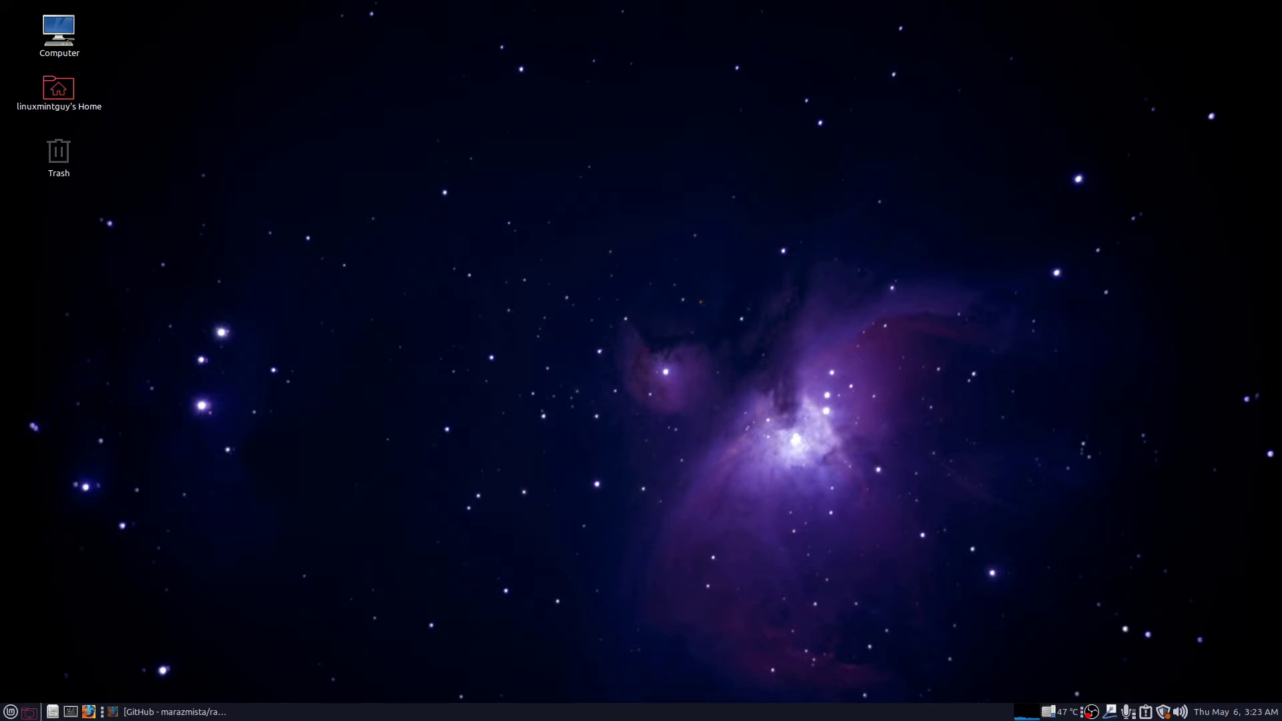
# Step: Launch Radeon Profile from the Administration applications list in the Super key menu
pyautogui.press('super')
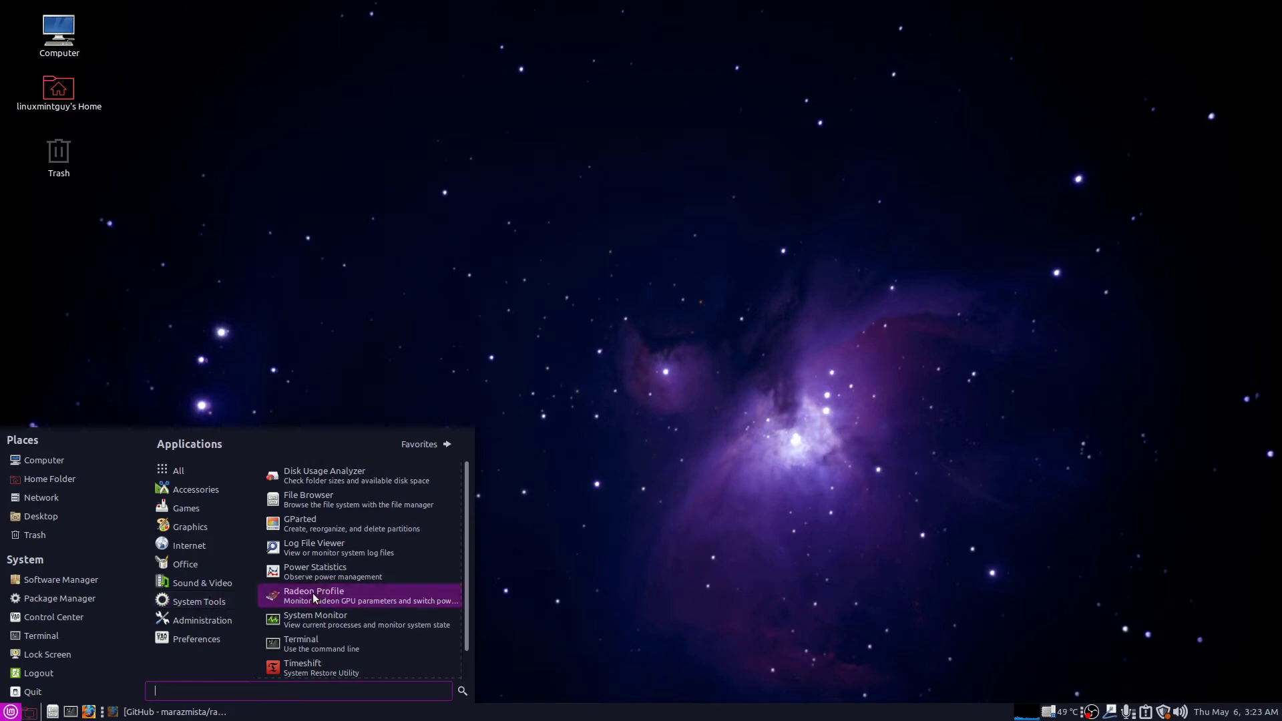
pyautogui.click(324, 599)
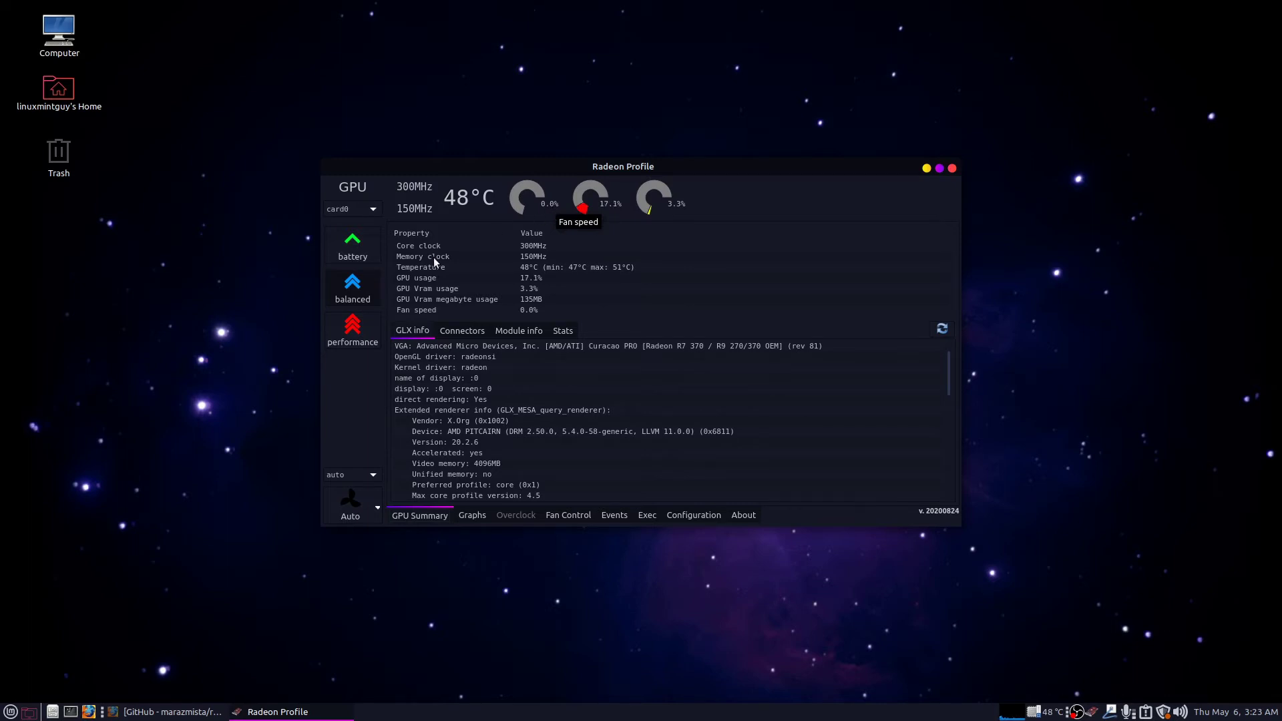
# Step: Set Radeon Profile's fan control to a fixed 50% speed and minimize its window
pyautogui.click(571, 516)
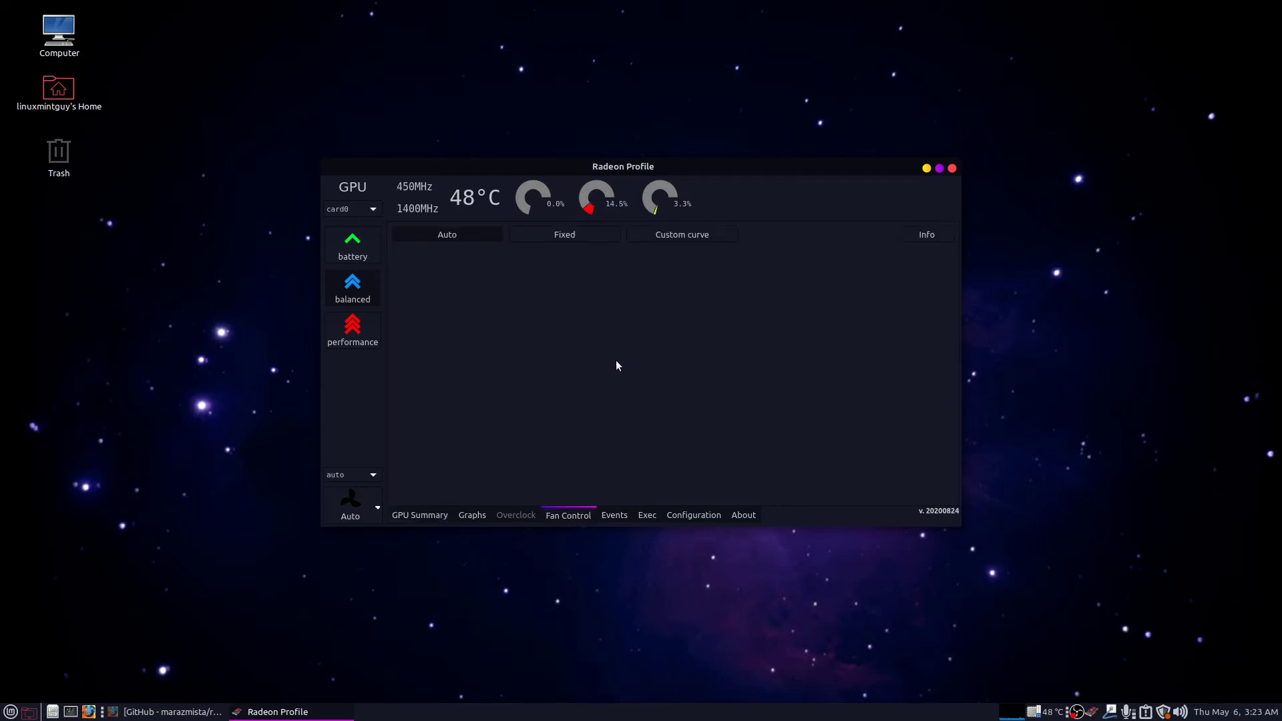
pyautogui.click(570, 235)
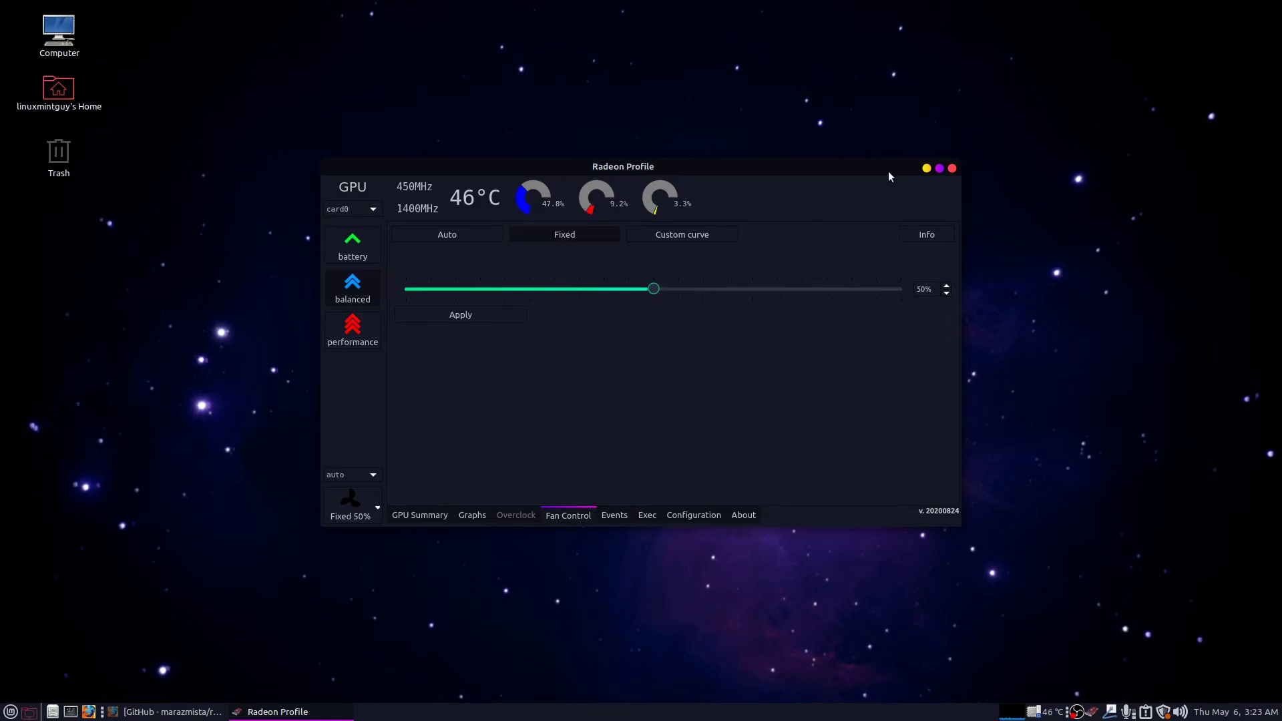
pyautogui.click(926, 170)
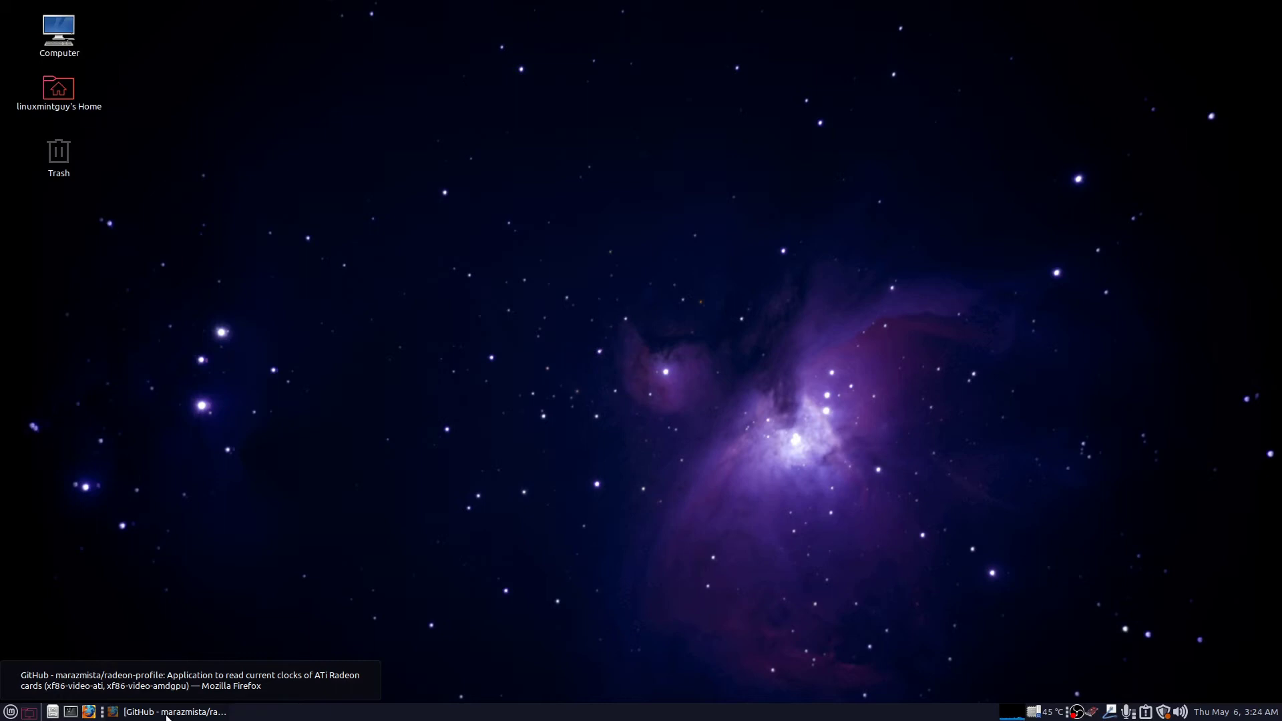
# Step: Return to the radeon-profile GitHub page and highlight its PPA and apt install commands
pyautogui.click(168, 712)
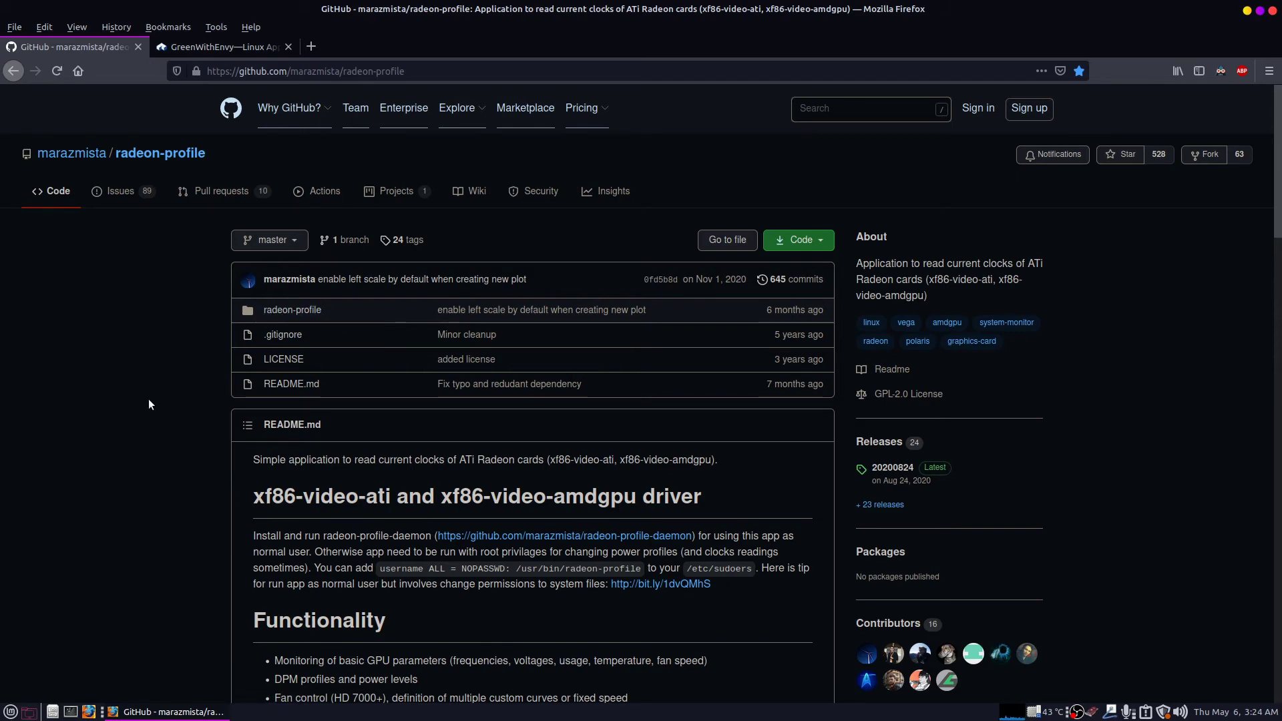
pyautogui.scroll(-5, 148, 403)
pyautogui.scroll(-5, 149, 403)
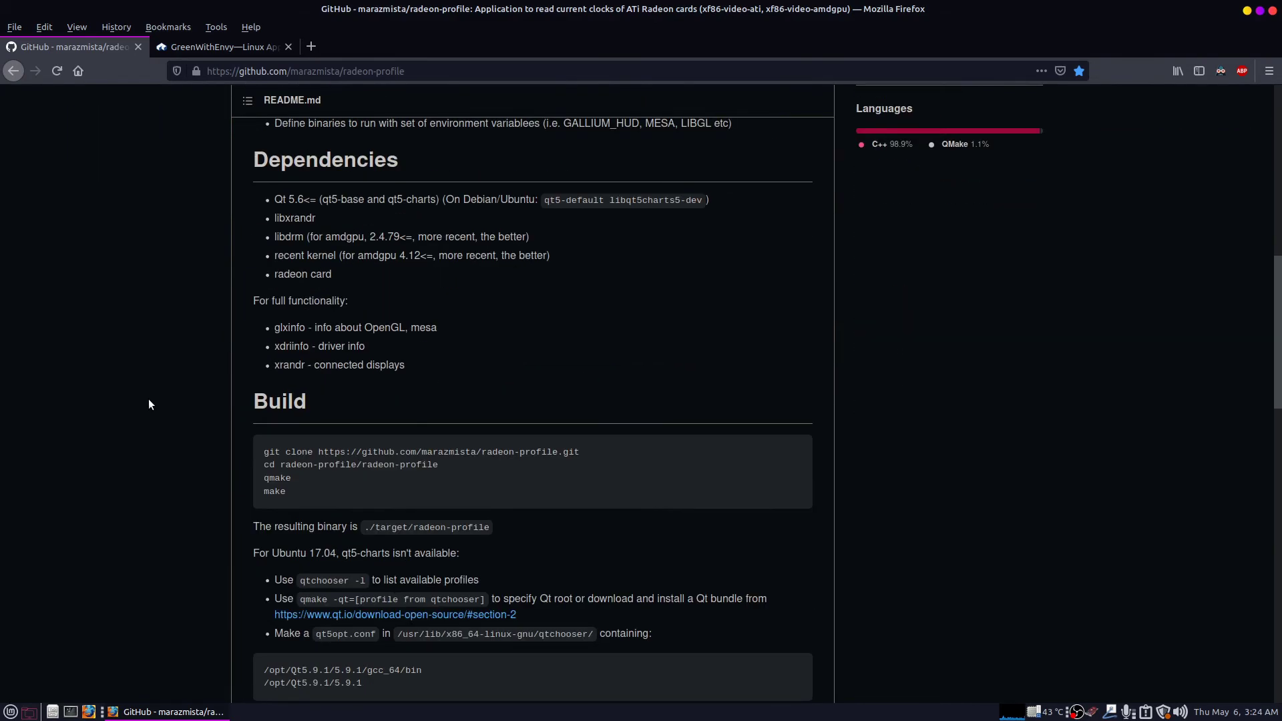
pyautogui.scroll(-5, 148, 404)
pyautogui.scroll(-4, 149, 403)
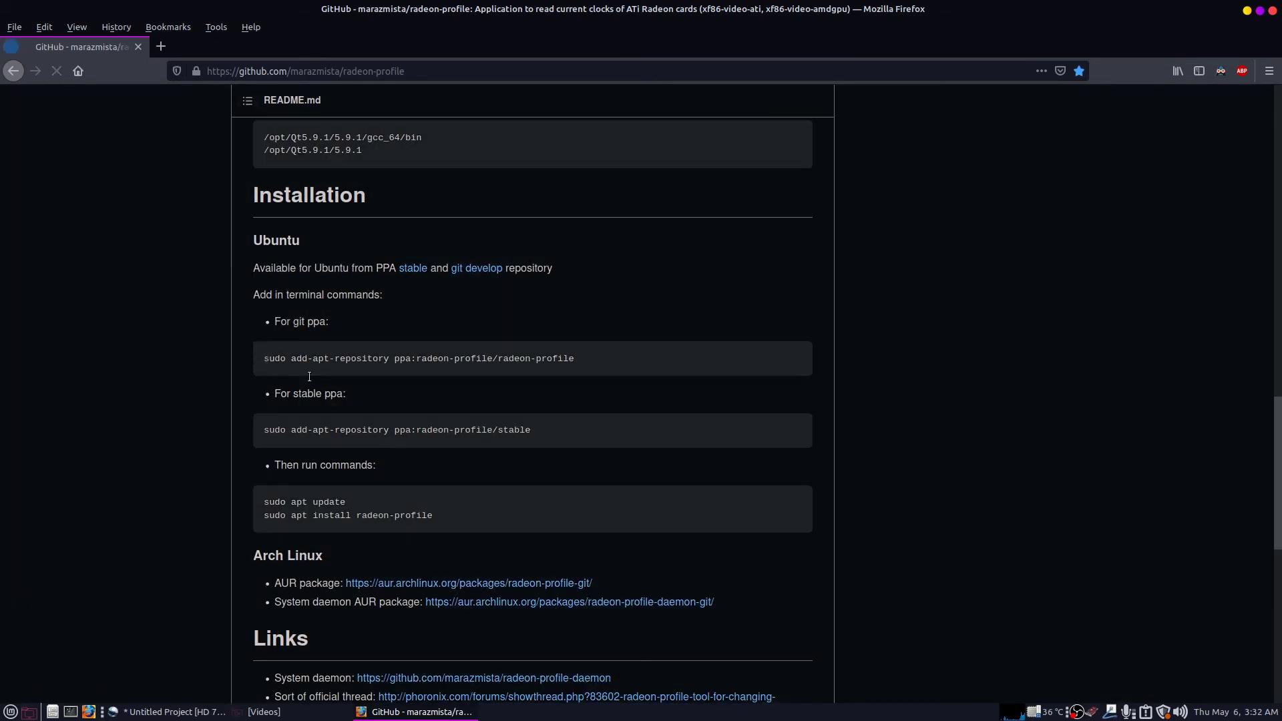
pyautogui.moveTo(259, 357); pyautogui.dragTo(677, 454)
pyautogui.moveTo(261, 497); pyautogui.dragTo(515, 537)
pyautogui.click(513, 524)
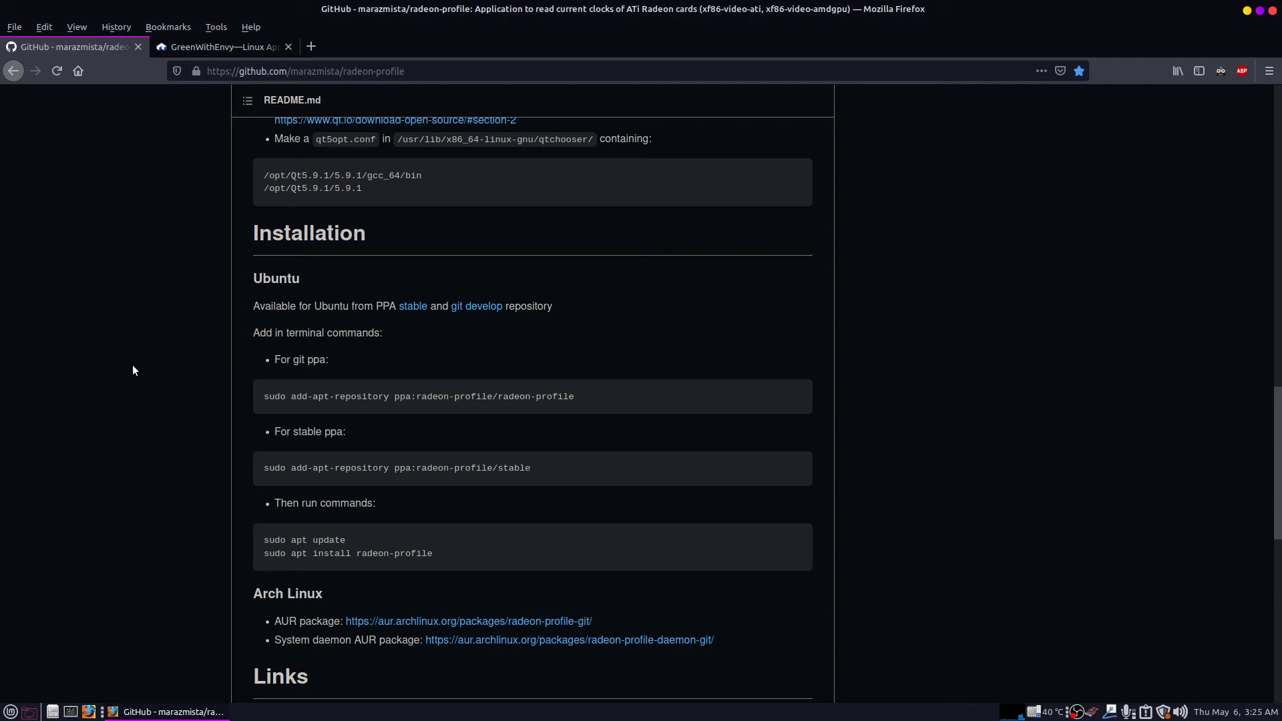
# Step: Switch to the GreenWithEnvy Flathub tab in Firefox
pyautogui.click(215, 44)
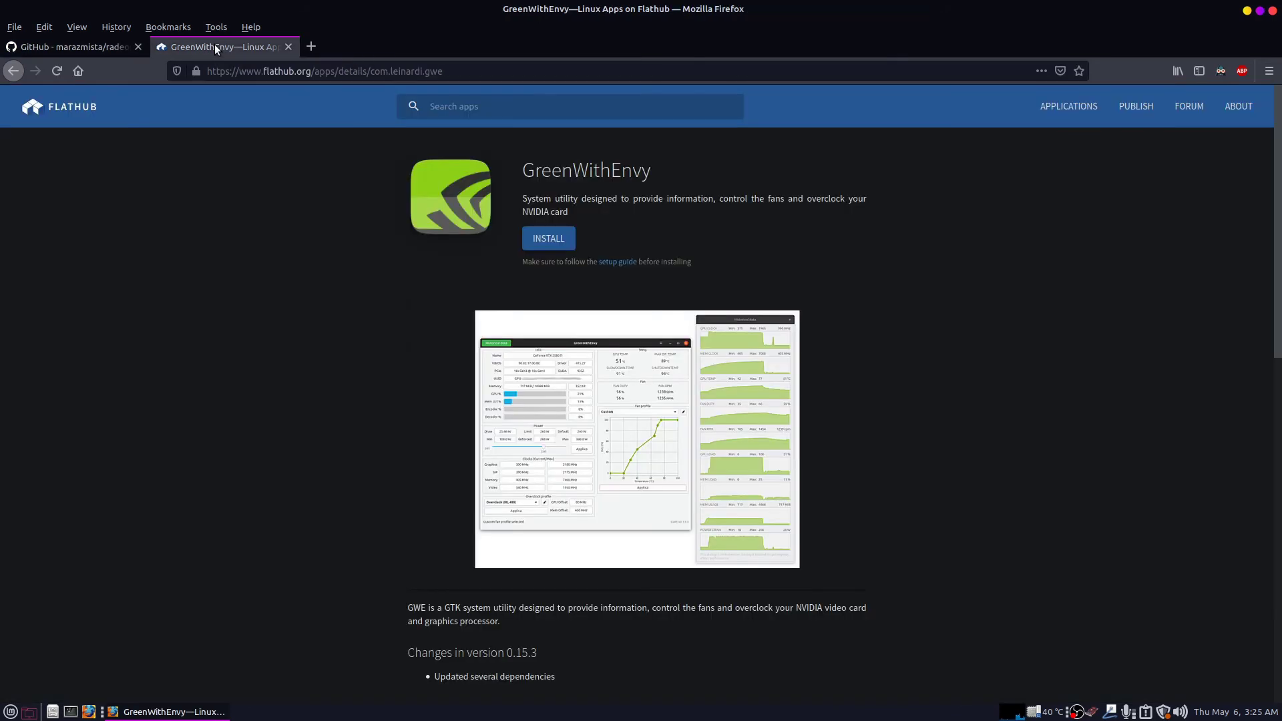